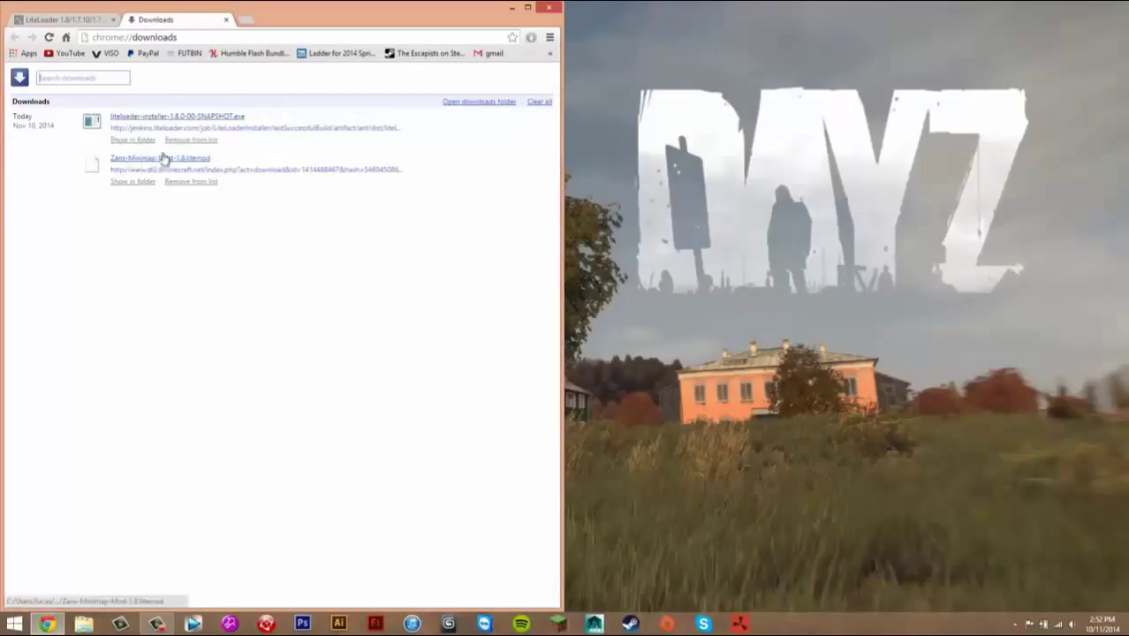
- Put the downloaded LiteLoader installer and Zans-Minimap-Mod-1.8.litemod on the desktop, closing the browser
{"action": "left_click_drag", "start_coordinate": [139, 165], "coordinate": [826, 163]}
{"action": "left_click_drag", "start_coordinate": [137, 121], "coordinate": [826, 214]}
{"action": "left_click", "coordinate": [295, 18]}
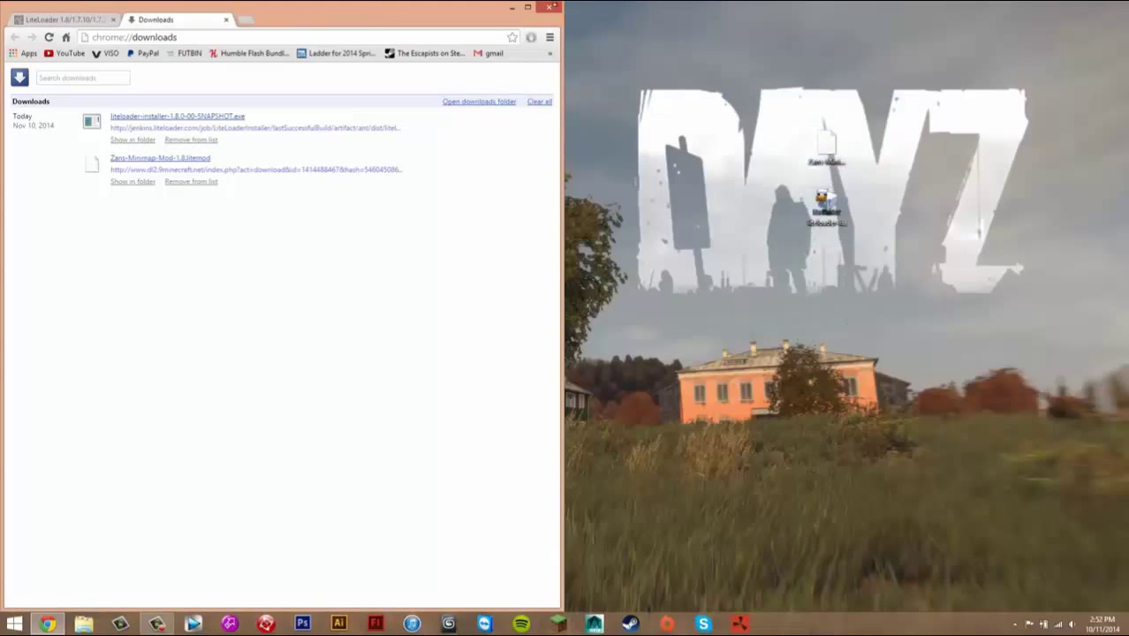
{"action": "left_click", "coordinate": [554, 8]}
{"action": "left_click_drag", "start_coordinate": [945, 110], "coordinate": [788, 203]}
{"action": "left_click_drag", "start_coordinate": [824, 160], "coordinate": [635, 326]}
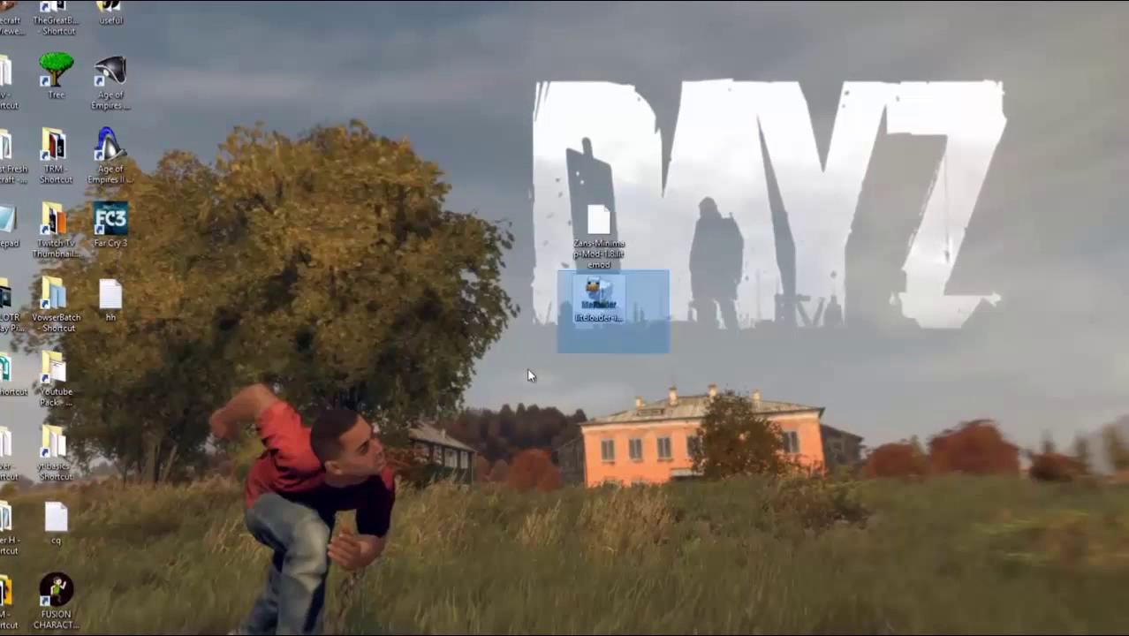
{"action": "left_click", "coordinate": [530, 376]}
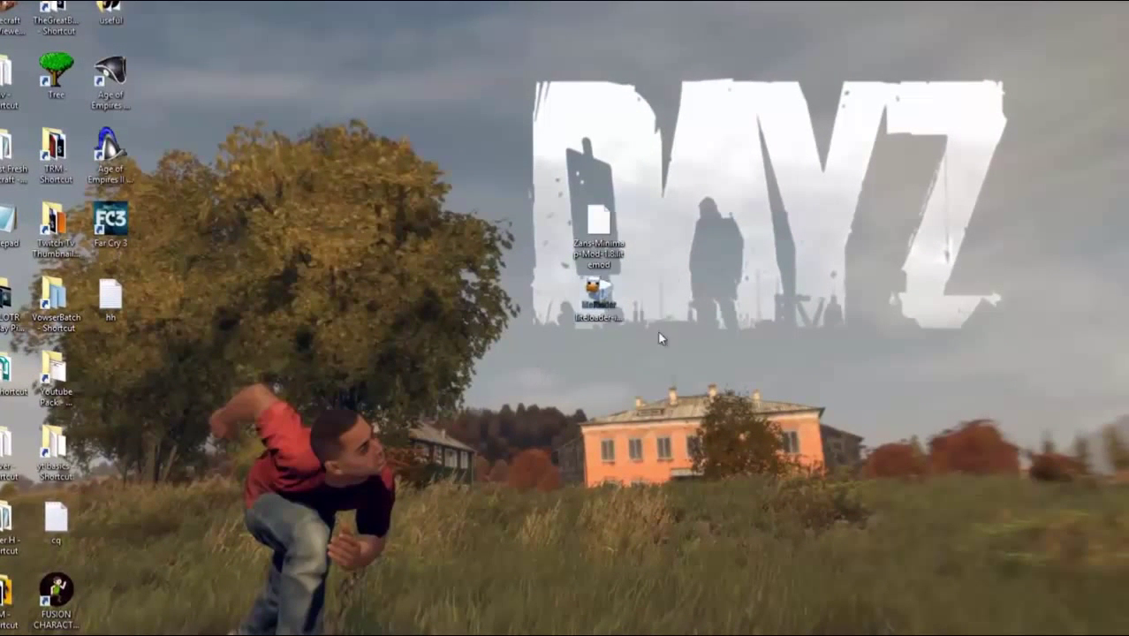
- Launch the LiteLoader installer from the desktop and set the installation to extend from version 1.8
{"action": "left_click", "coordinate": [593, 301]}
{"action": "double_click", "coordinate": [570, 316]}
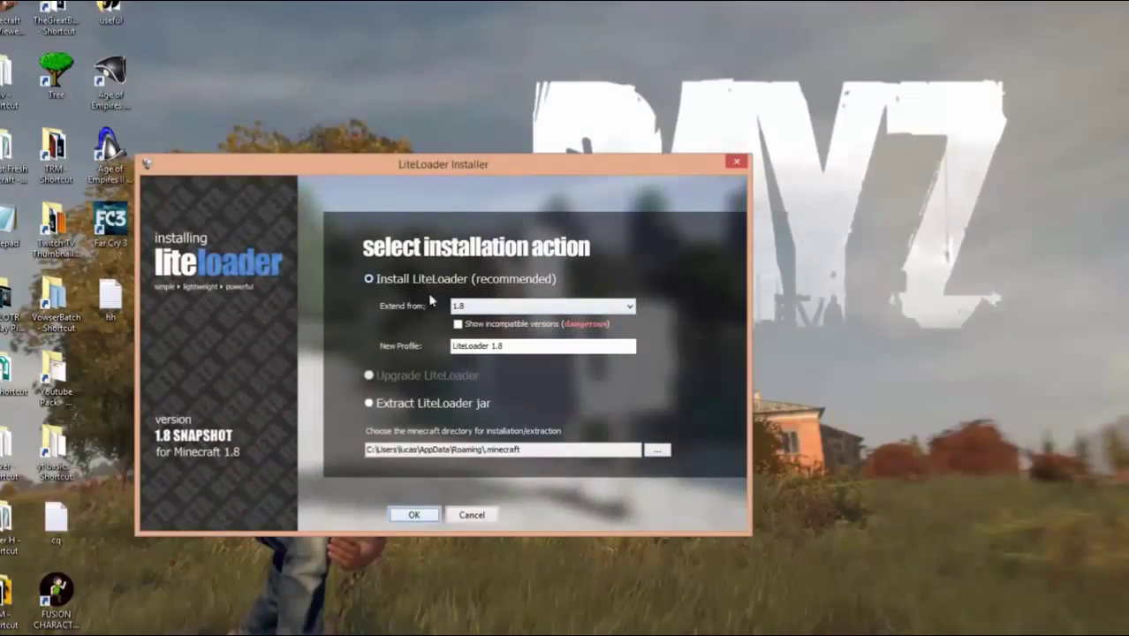
{"action": "left_click", "coordinate": [453, 310]}
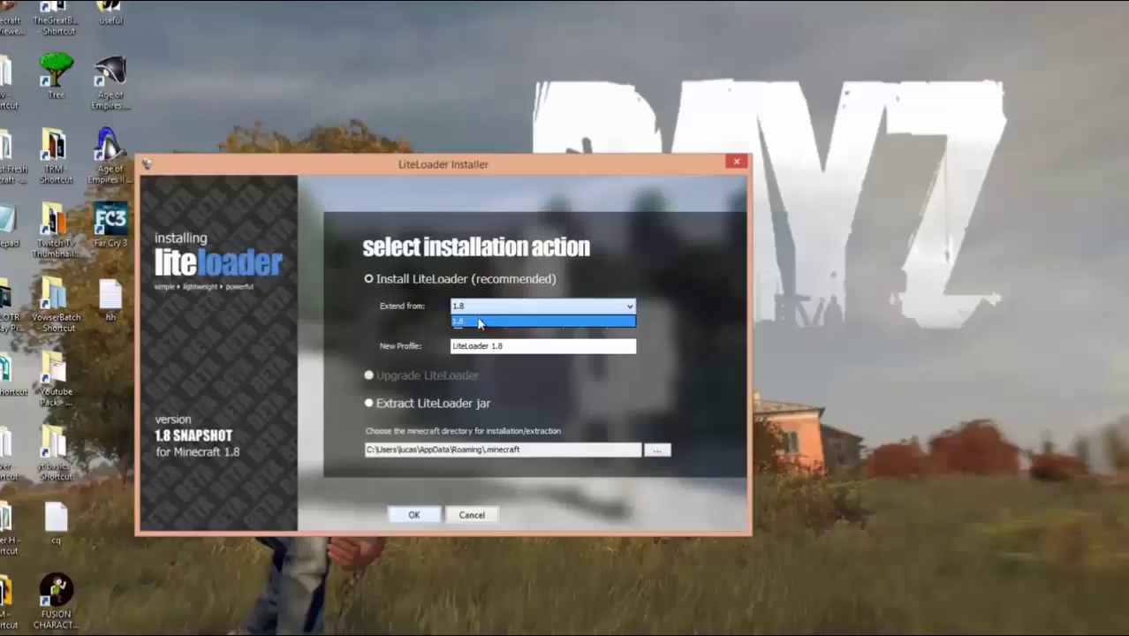
{"action": "left_click", "coordinate": [477, 320]}
- Name the new profile "Minimap Mod", run the LiteLoader installation and dismiss the completion notice
{"action": "left_click", "coordinate": [467, 345]}
{"action": "left_click_drag", "start_coordinate": [482, 348], "coordinate": [505, 348]}
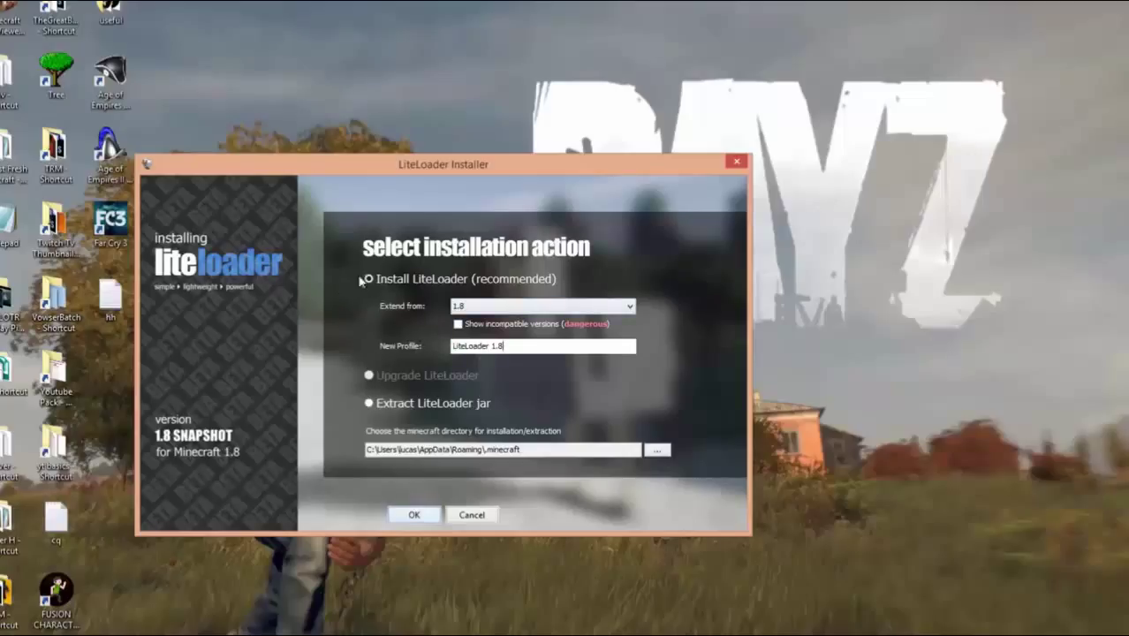
{"action": "key", "text": "ctrl+a"}
{"action": "type", "text": "M"}
{"action": "left_click_drag", "start_coordinate": [477, 165], "coordinate": [484, 138]}
{"action": "type", "text": "od"}
{"action": "key", "text": "BackSpace"}
{"action": "key", "text": "BackSpace"}
{"action": "key", "text": "BackSpace"}
{"action": "type", "text": "Z"}
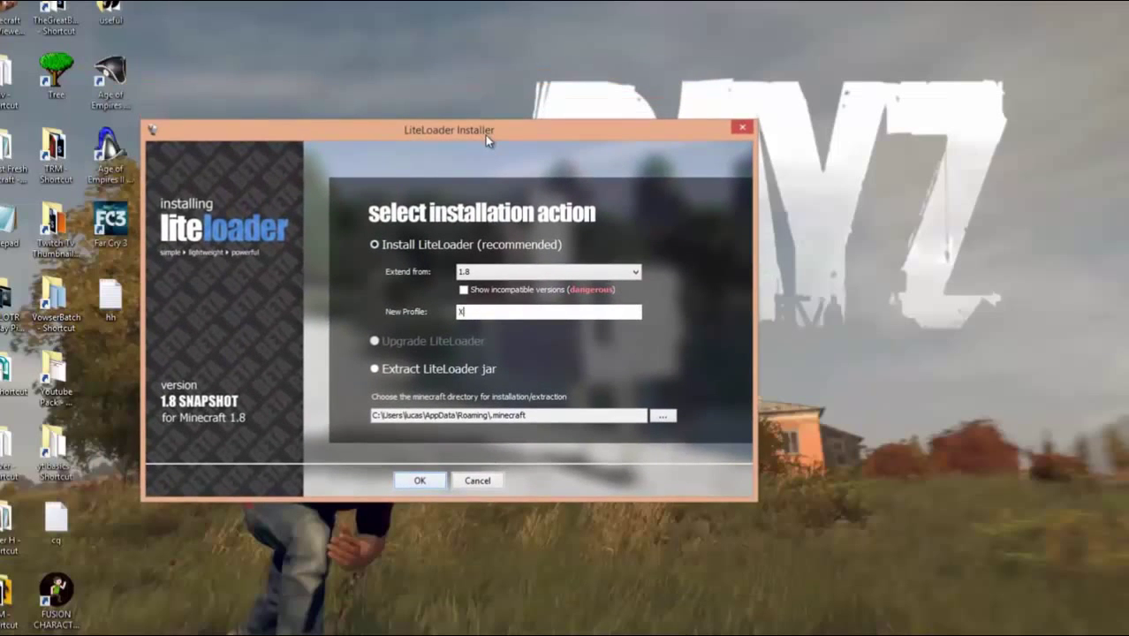
{"action": "type", "text": "n"}
{"action": "key", "text": "BackSpace"}
{"action": "key", "text": "BackSpace"}
{"action": "type", "text": "Minimap mod"}
{"action": "left_click", "coordinate": [405, 484]}
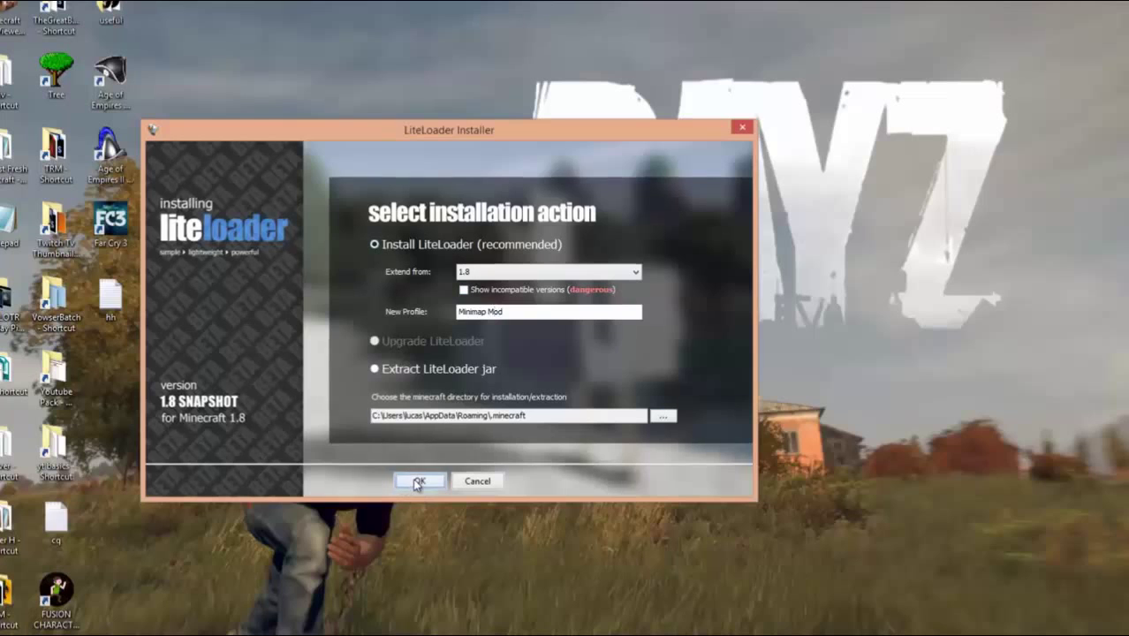
{"action": "left_click_drag", "start_coordinate": [428, 314], "coordinate": [365, 249]}
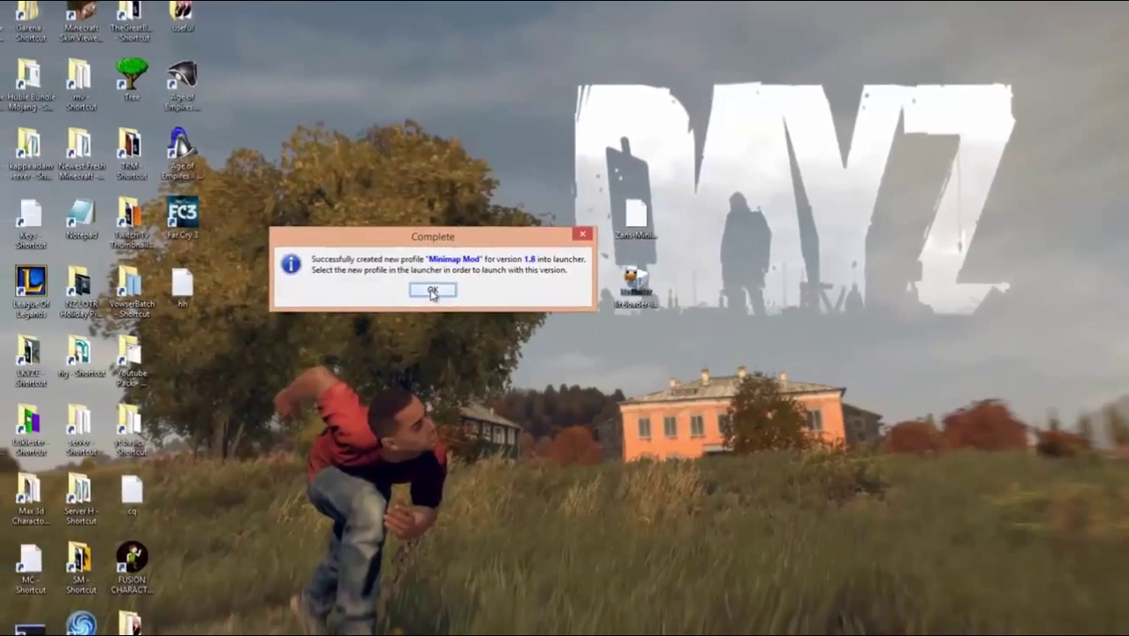
{"action": "left_click", "coordinate": [380, 303]}
- Delete the LiteLoader installer from the desktop
{"action": "left_click_drag", "start_coordinate": [682, 264], "coordinate": [723, 365]}
{"action": "left_click_drag", "start_coordinate": [795, 324], "coordinate": [622, 362]}
{"action": "right_click", "coordinate": [693, 275]}
{"action": "left_click_drag", "start_coordinate": [638, 244], "coordinate": [808, 345]}
{"action": "right_click", "coordinate": [704, 283]}
{"action": "left_click", "coordinate": [746, 573]}
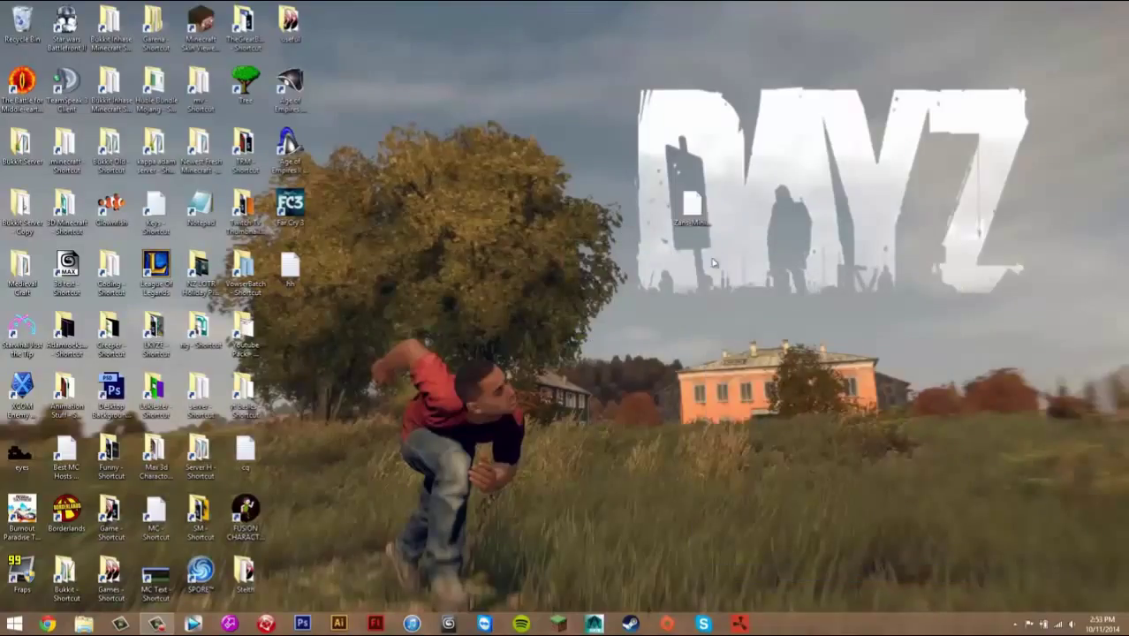
- Open the Roaming folder by running %appdata%, and go into its .minecraft folder
{"action": "left_click", "coordinate": [694, 220]}
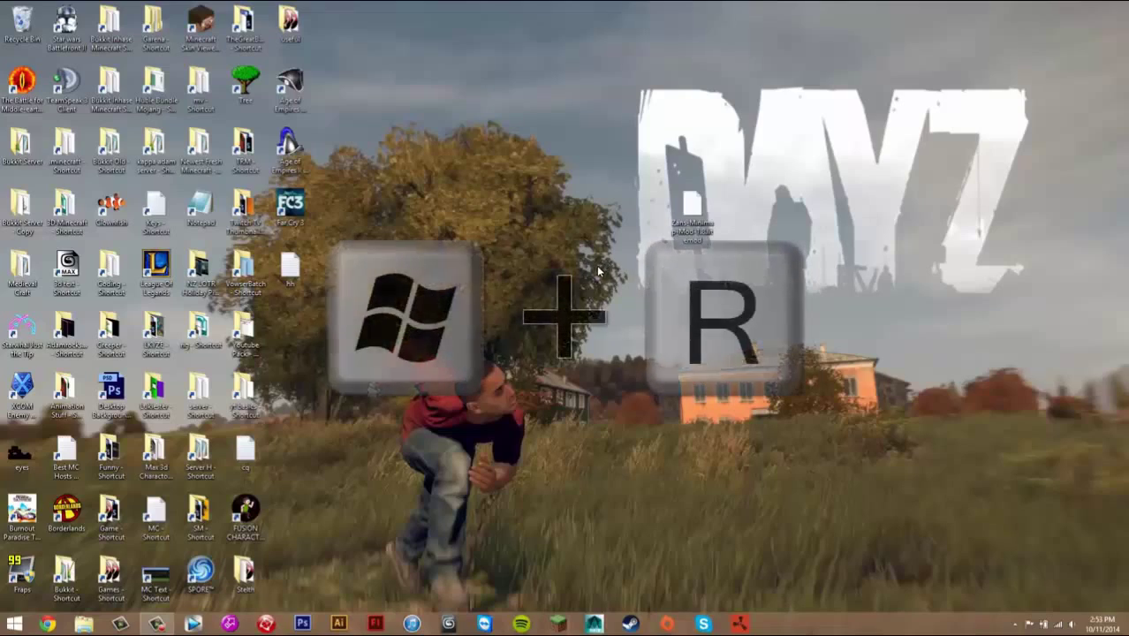
{"action": "key", "text": "super+r"}
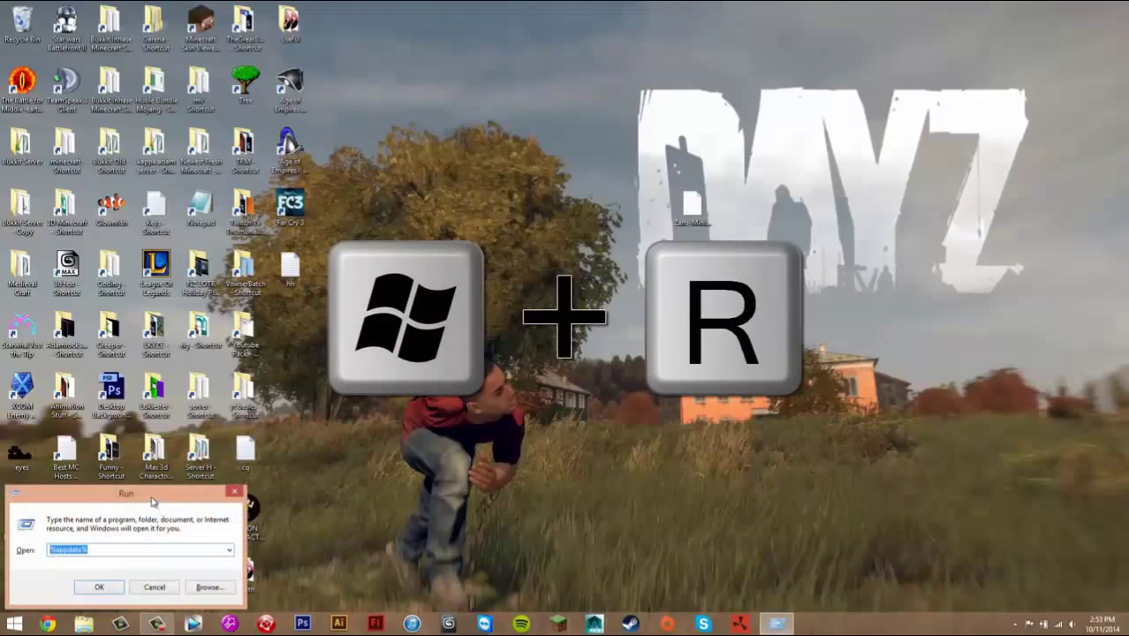
{"action": "left_click_drag", "start_coordinate": [151, 502], "coordinate": [486, 186]}
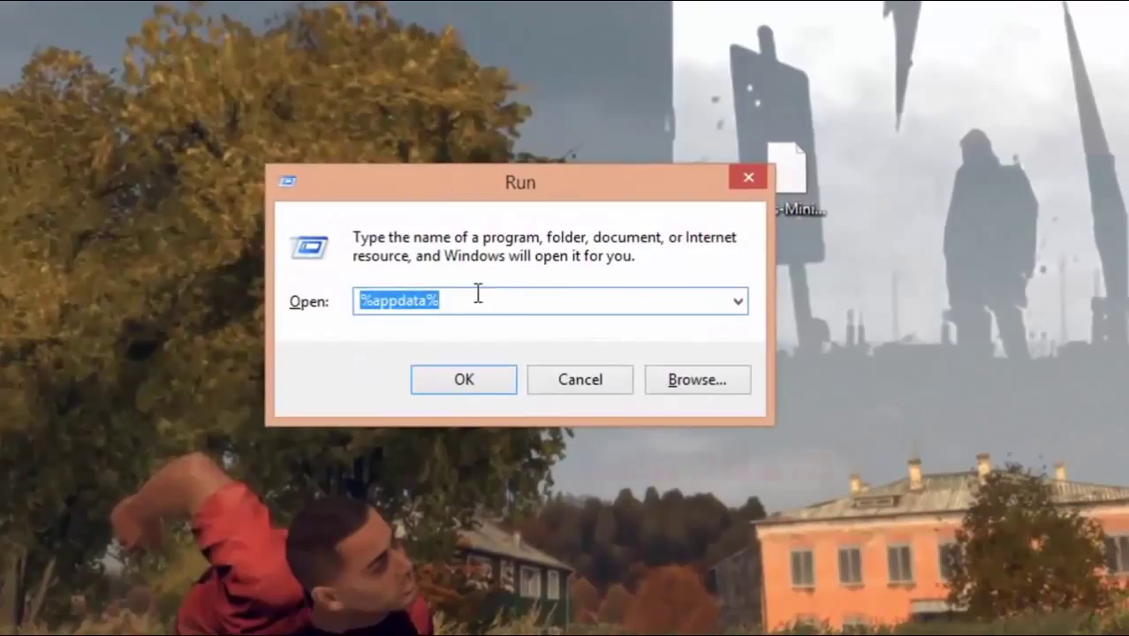
{"action": "left_click", "coordinate": [478, 300]}
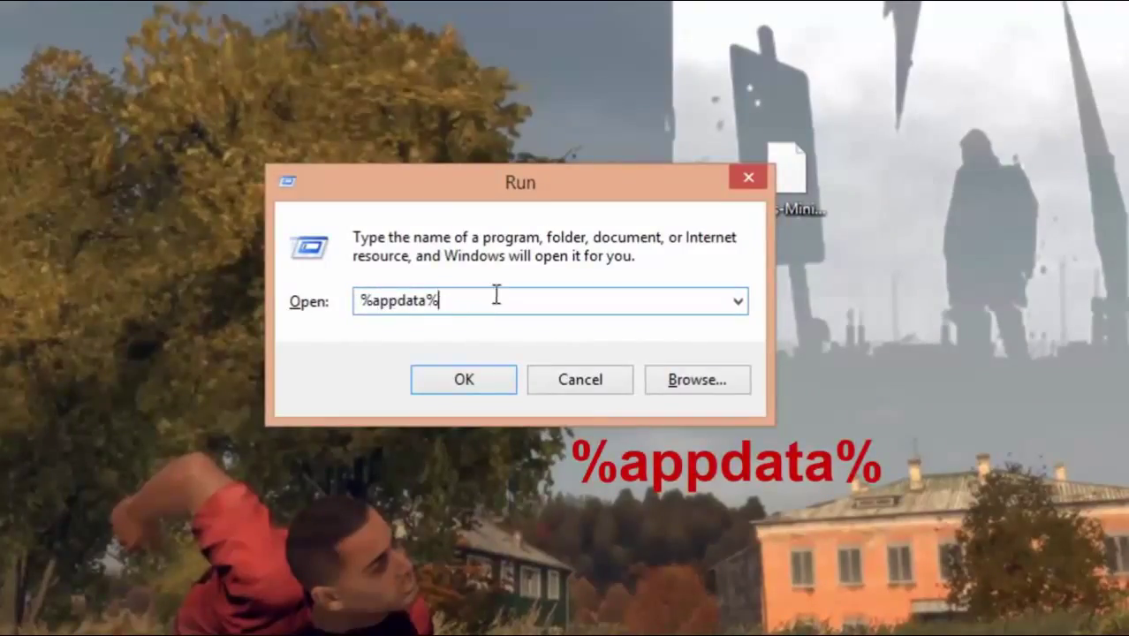
{"action": "left_click", "coordinate": [488, 382]}
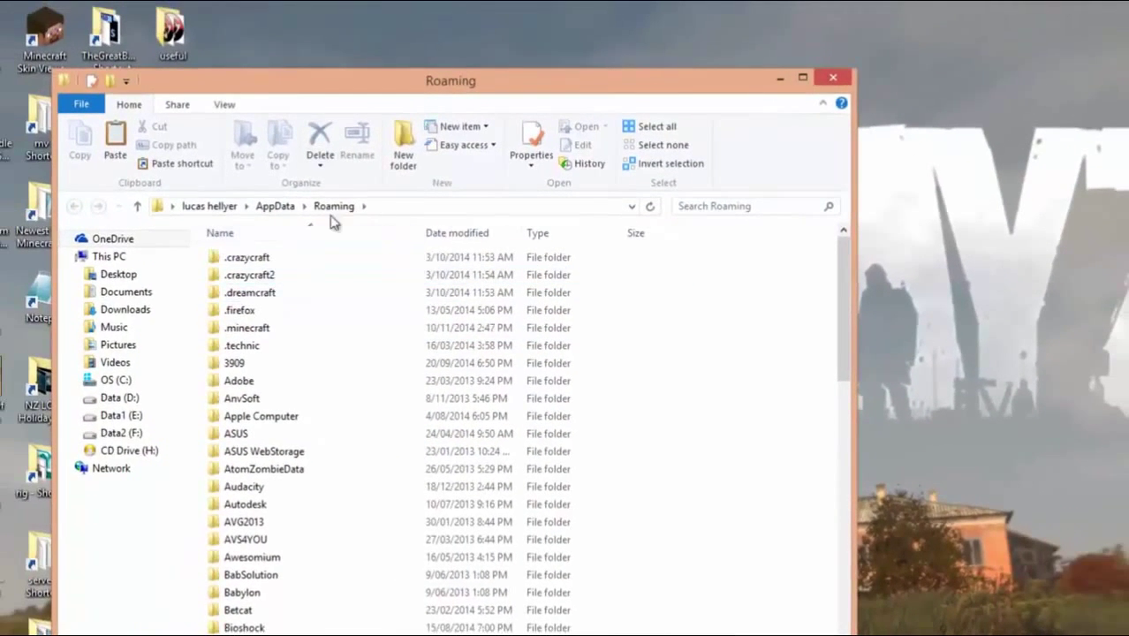
{"action": "left_click", "coordinate": [252, 330]}
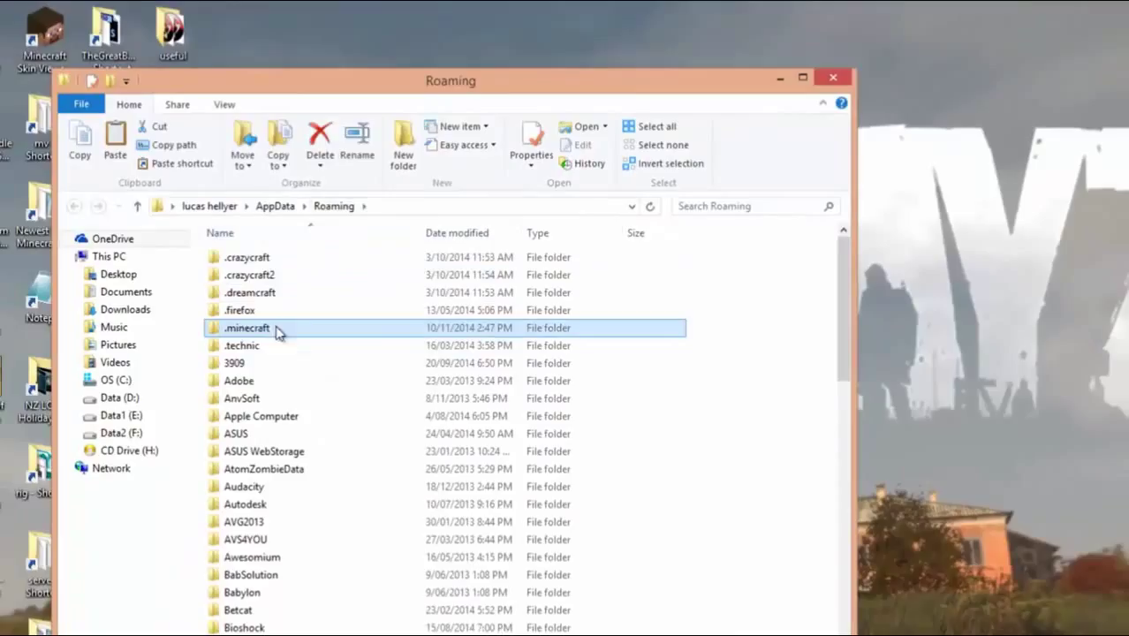
{"action": "double_click", "coordinate": [247, 329]}
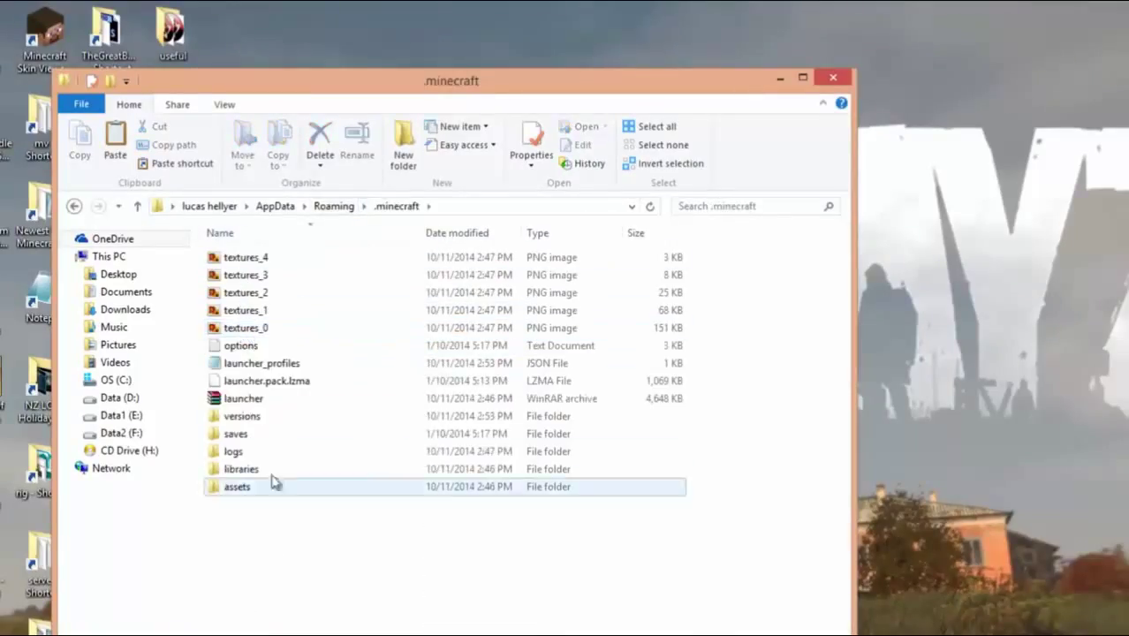
- Create a folder named "mods" inside .minecraft and open it
{"action": "left_click_drag", "start_coordinate": [365, 558], "coordinate": [262, 522]}
{"action": "left_click", "coordinate": [239, 498]}
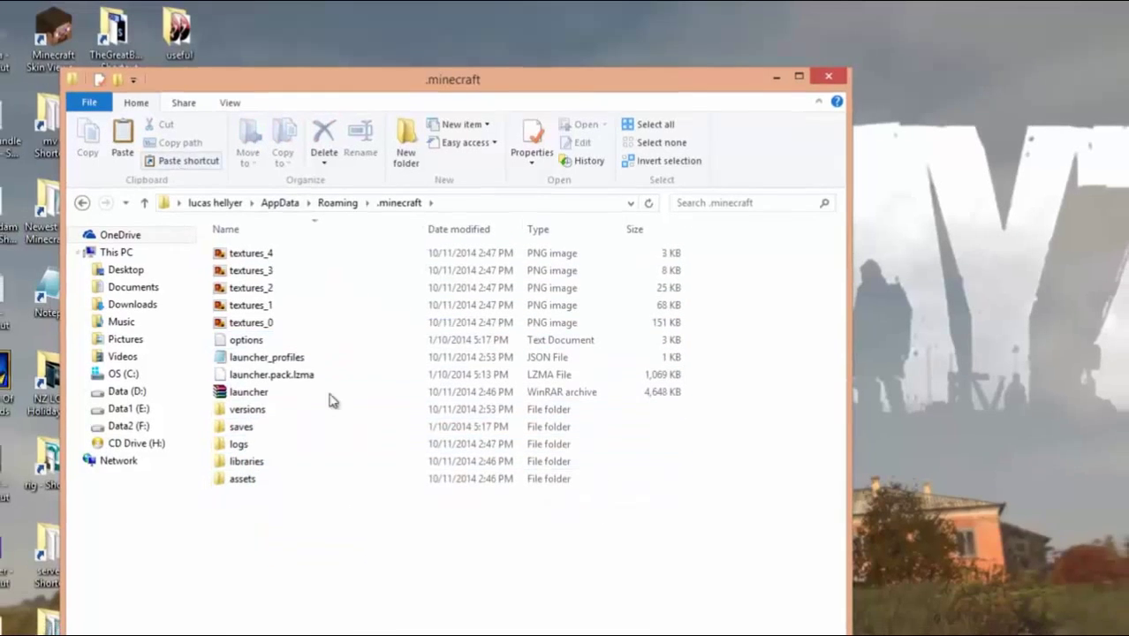
{"action": "left_click_drag", "start_coordinate": [722, 471], "coordinate": [365, 551]}
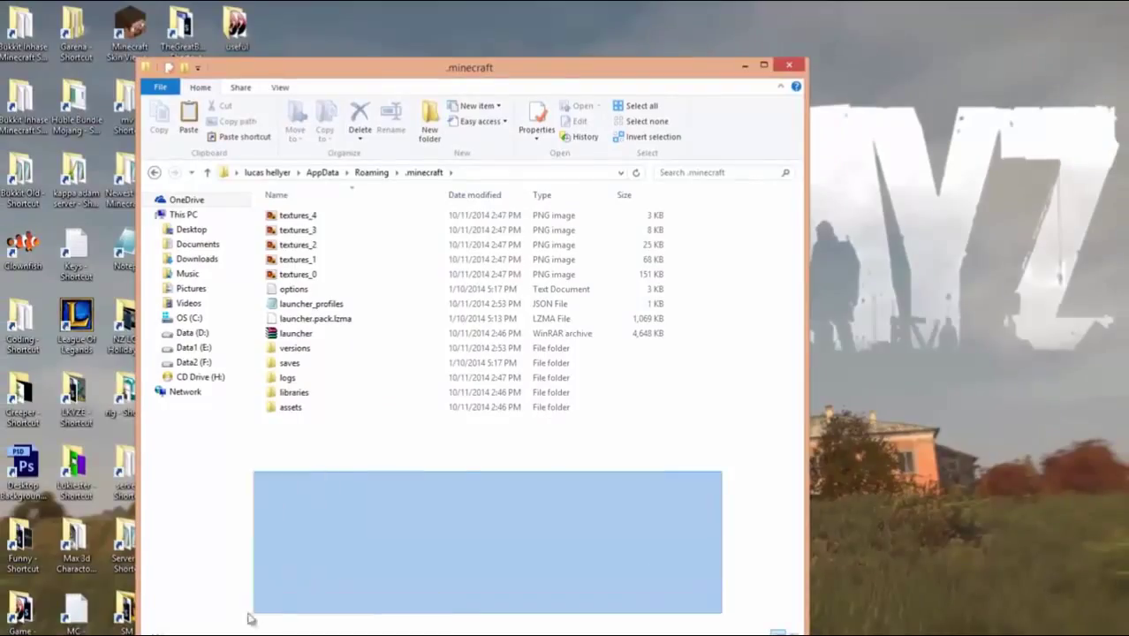
{"action": "right_click", "coordinate": [320, 447]}
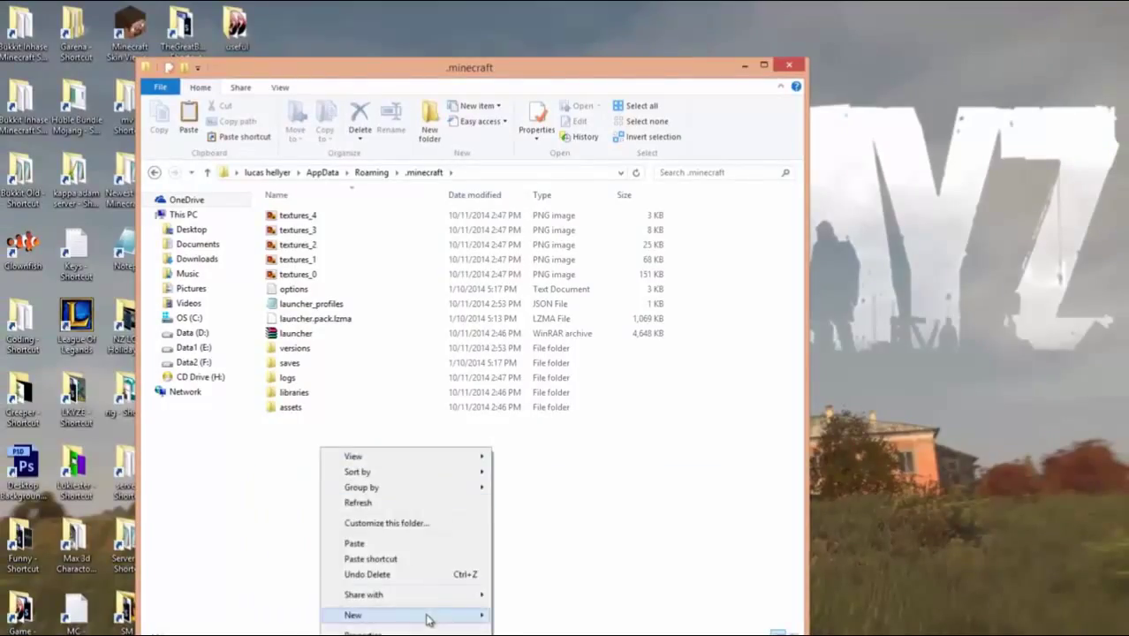
{"action": "mouse_move", "coordinate": [428, 621]}
{"action": "left_click", "coordinate": [513, 422]}
{"action": "type", "text": "mods"}
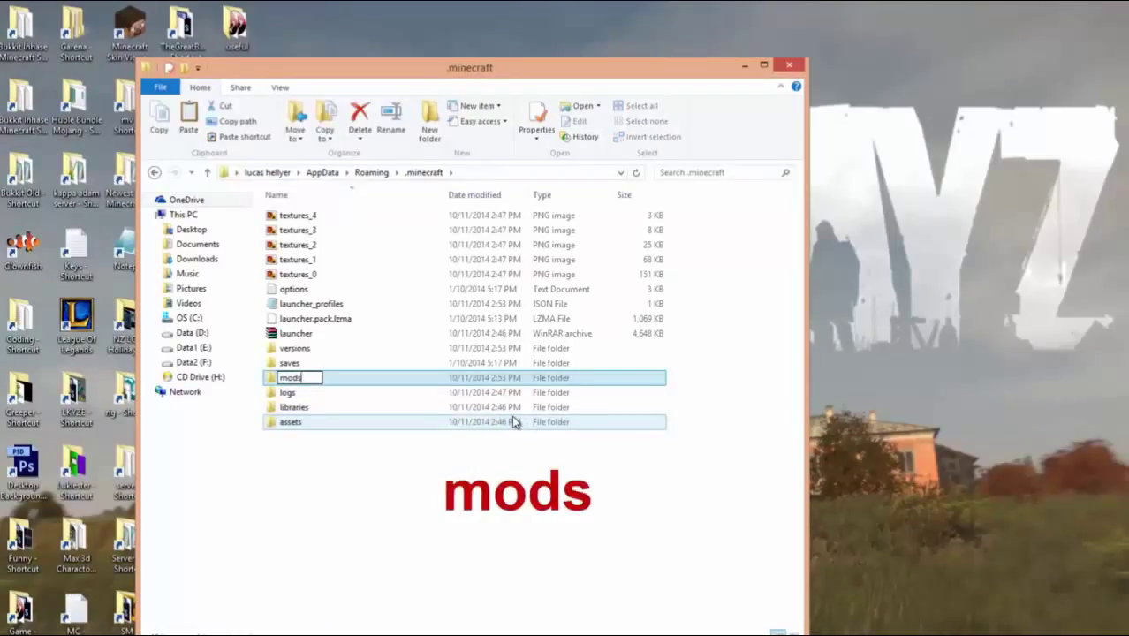
{"action": "key", "text": "Return"}
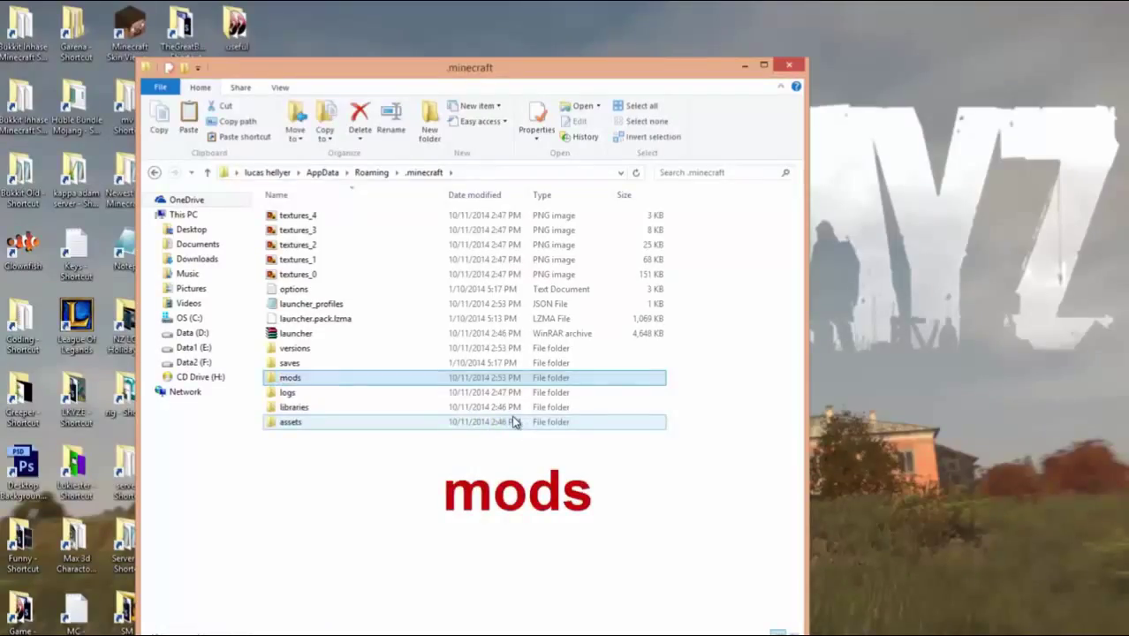
{"action": "double_click", "coordinate": [322, 380]}
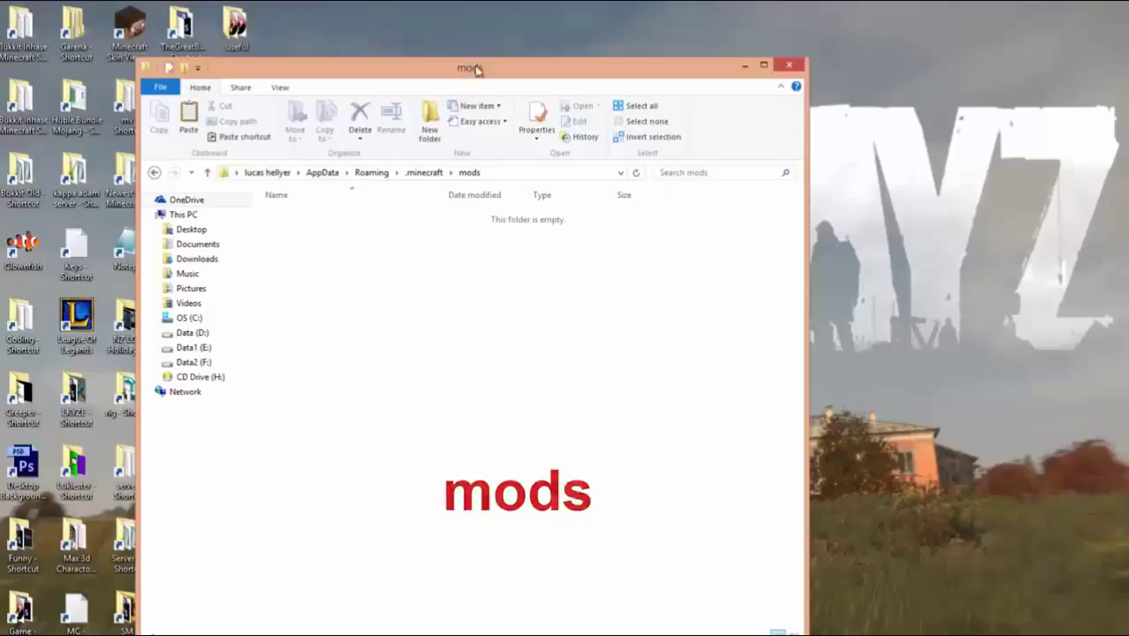
- Dock the mods folder window beside the desktop and move Zans-Minimap-Mod-1.8.litemod into the folder
{"action": "left_click_drag", "start_coordinate": [474, 68], "coordinate": [2, 121]}
{"action": "left_click_drag", "start_coordinate": [810, 163], "coordinate": [579, 386]}
{"action": "left_click_drag", "start_coordinate": [730, 259], "coordinate": [281, 257]}
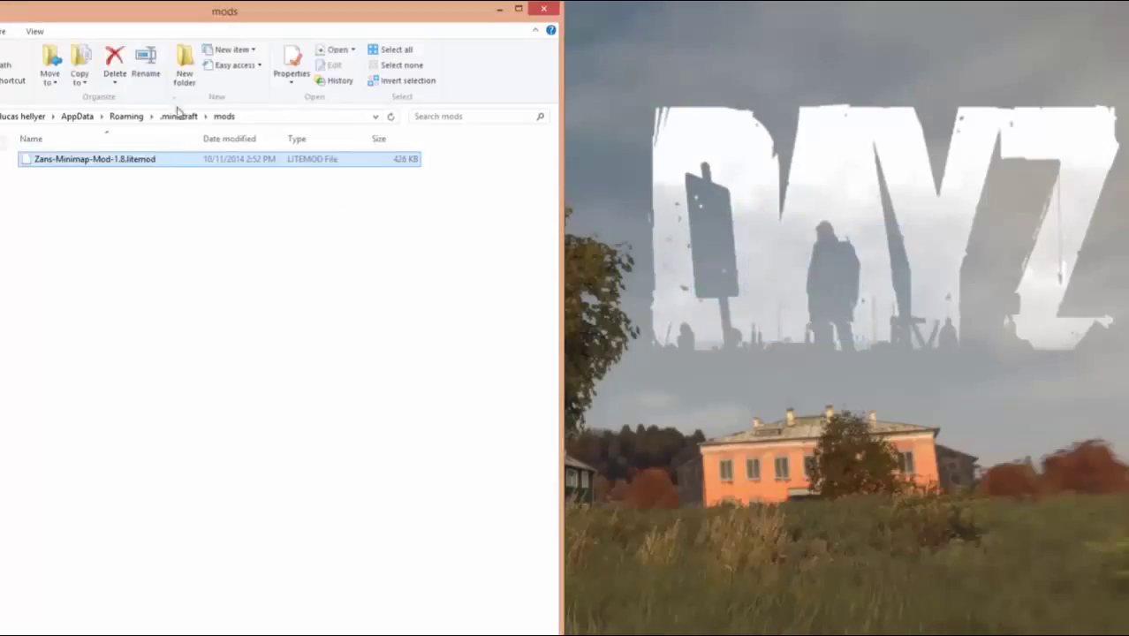
- Check the contents of the .minecraft and mods folders and close the folder window
{"action": "left_click", "coordinate": [179, 116]}
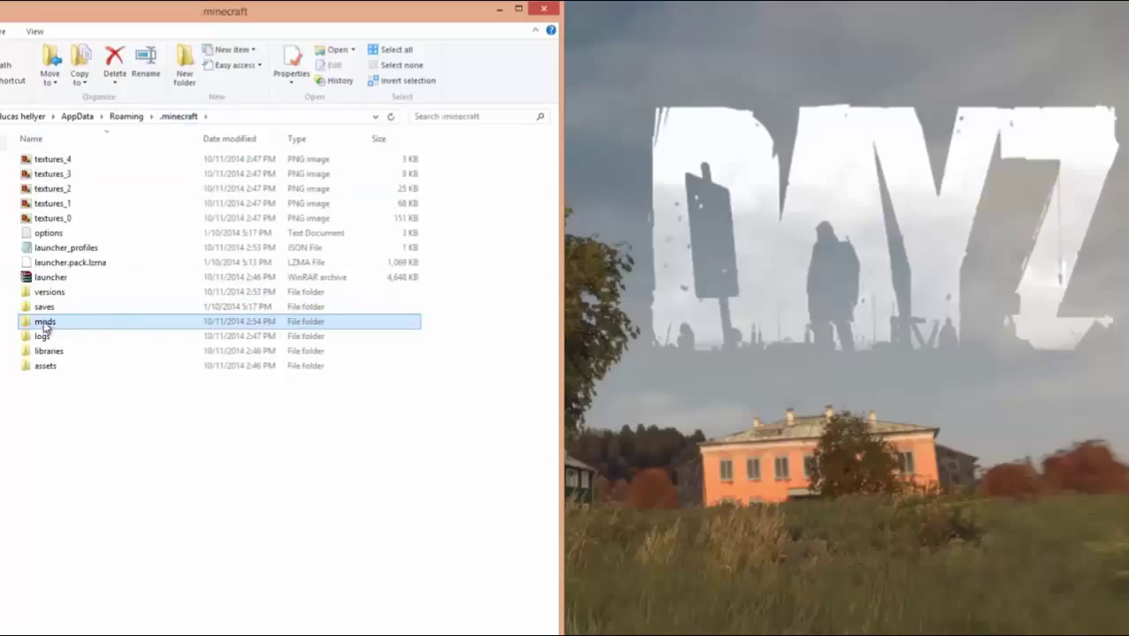
{"action": "double_click", "coordinate": [45, 323]}
{"action": "left_click_drag", "start_coordinate": [394, 215], "coordinate": [300, 274]}
{"action": "left_click", "coordinate": [177, 118]}
{"action": "left_click_drag", "start_coordinate": [332, 459], "coordinate": [265, 279]}
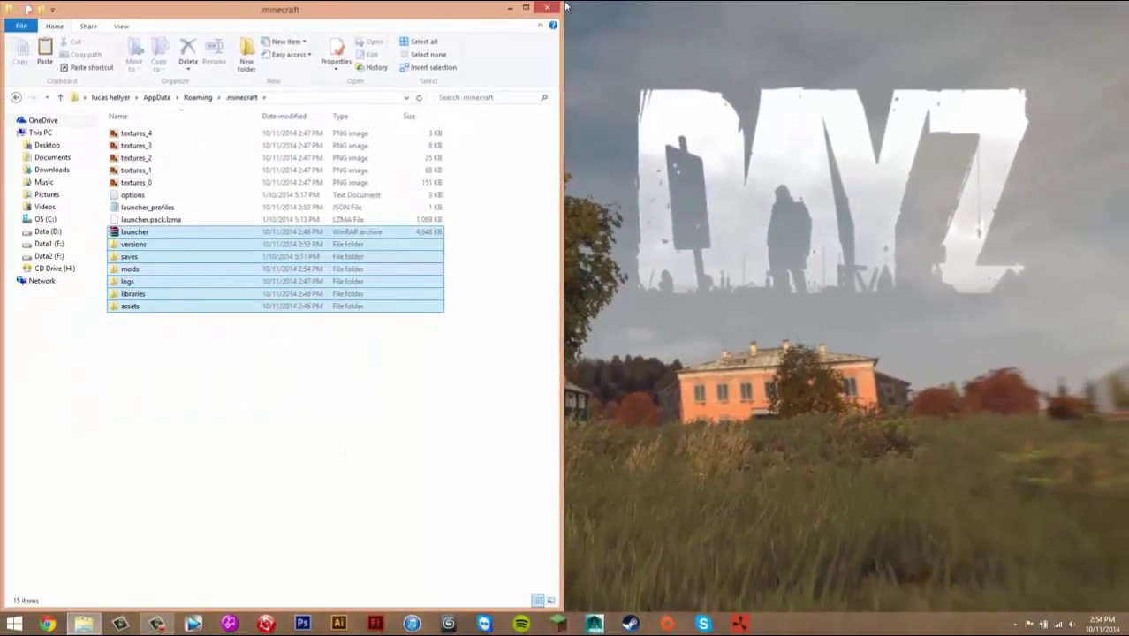
{"action": "left_click", "coordinate": [548, 7]}
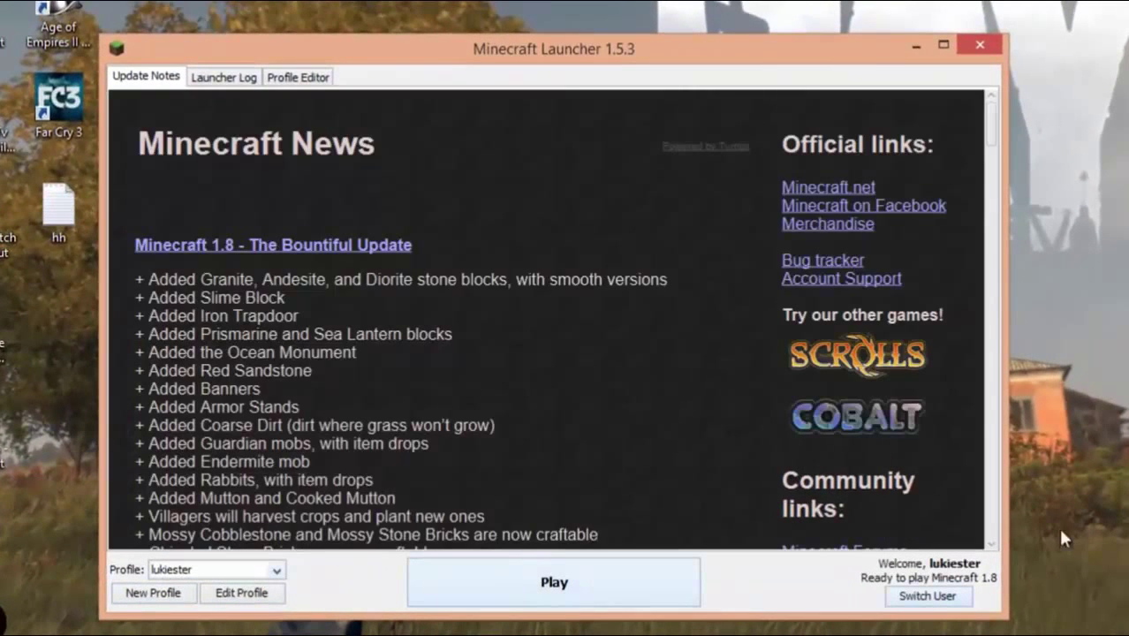
- Select the Minimap Mod profile in the Minecraft Launcher and start the game
{"action": "left_click", "coordinate": [240, 575]}
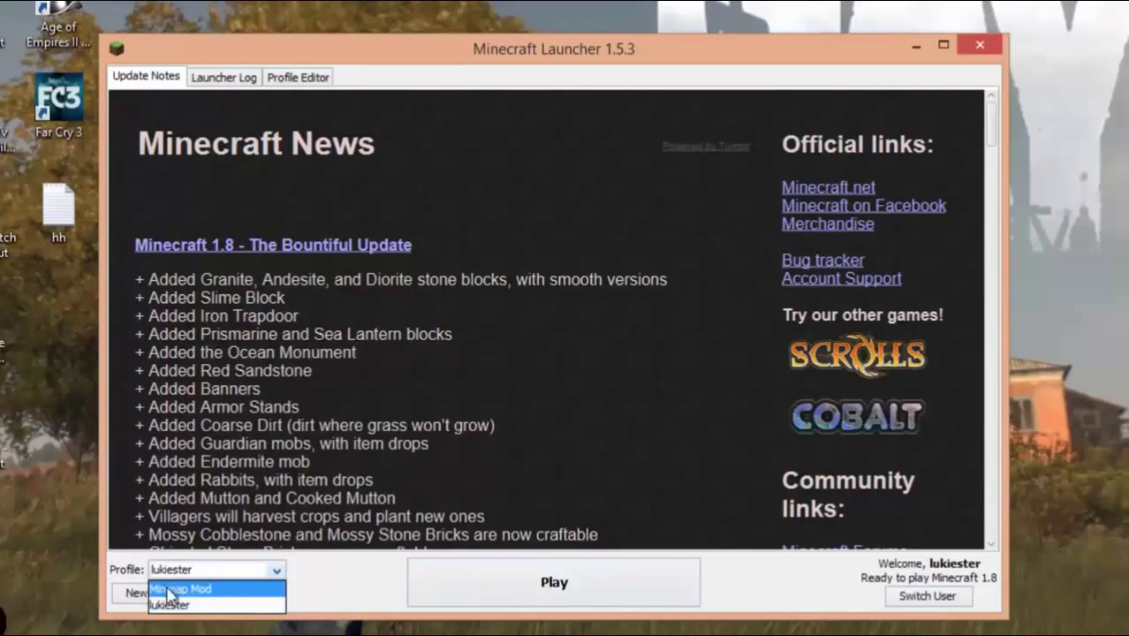
{"action": "left_click", "coordinate": [216, 607]}
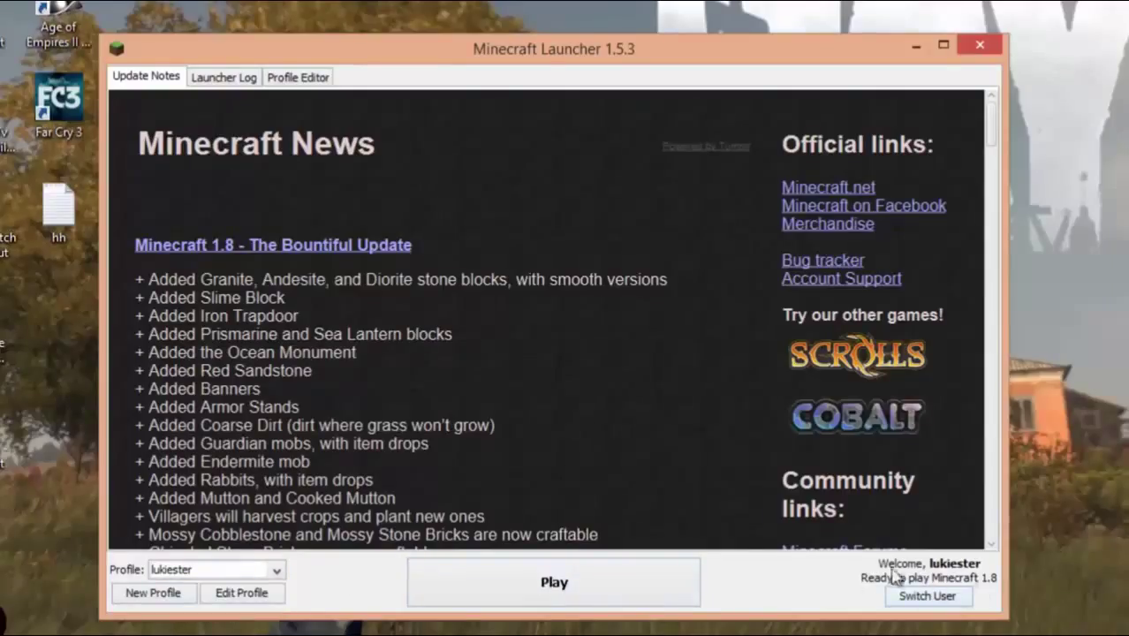
{"action": "left_click", "coordinate": [181, 572]}
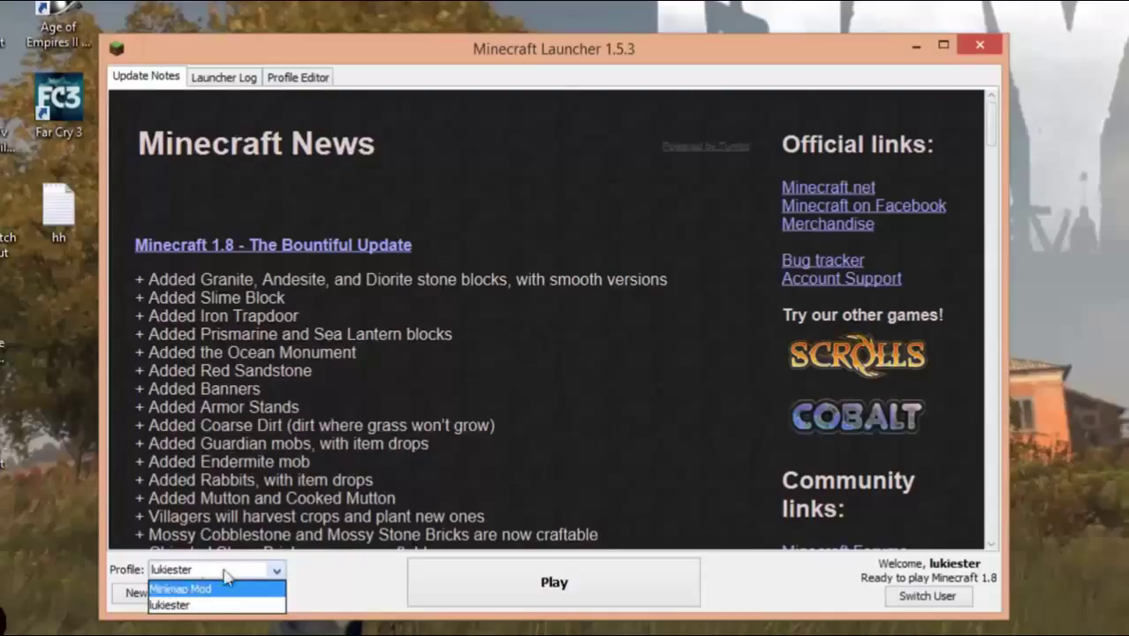
{"action": "left_click", "coordinate": [203, 589]}
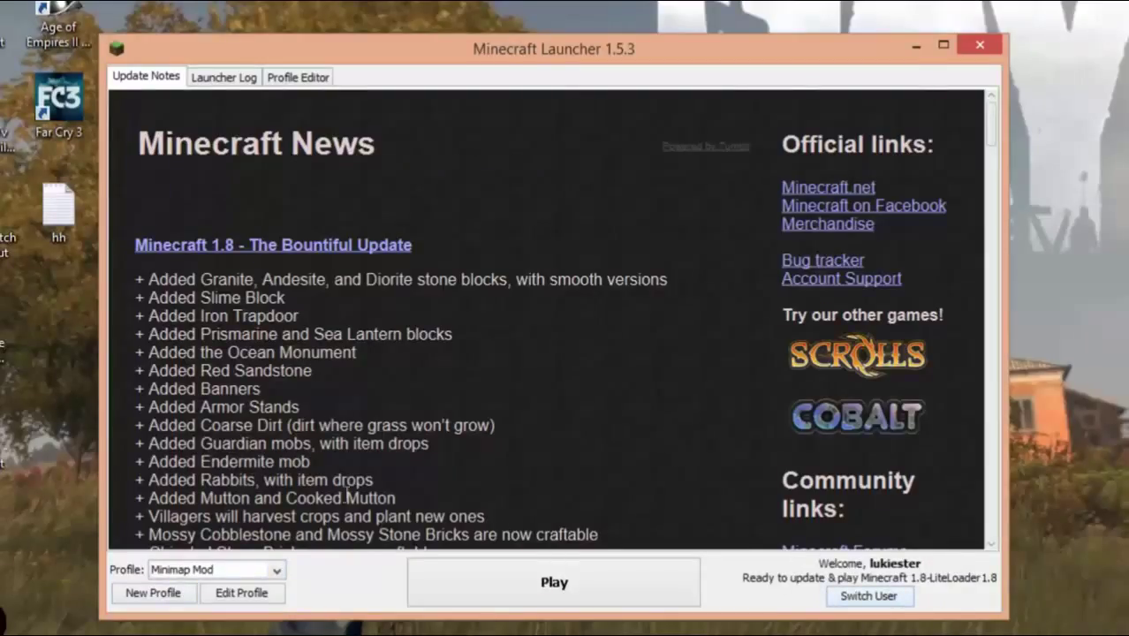
{"action": "left_click", "coordinate": [208, 570]}
{"action": "left_click", "coordinate": [196, 589]}
{"action": "left_click", "coordinate": [528, 599]}
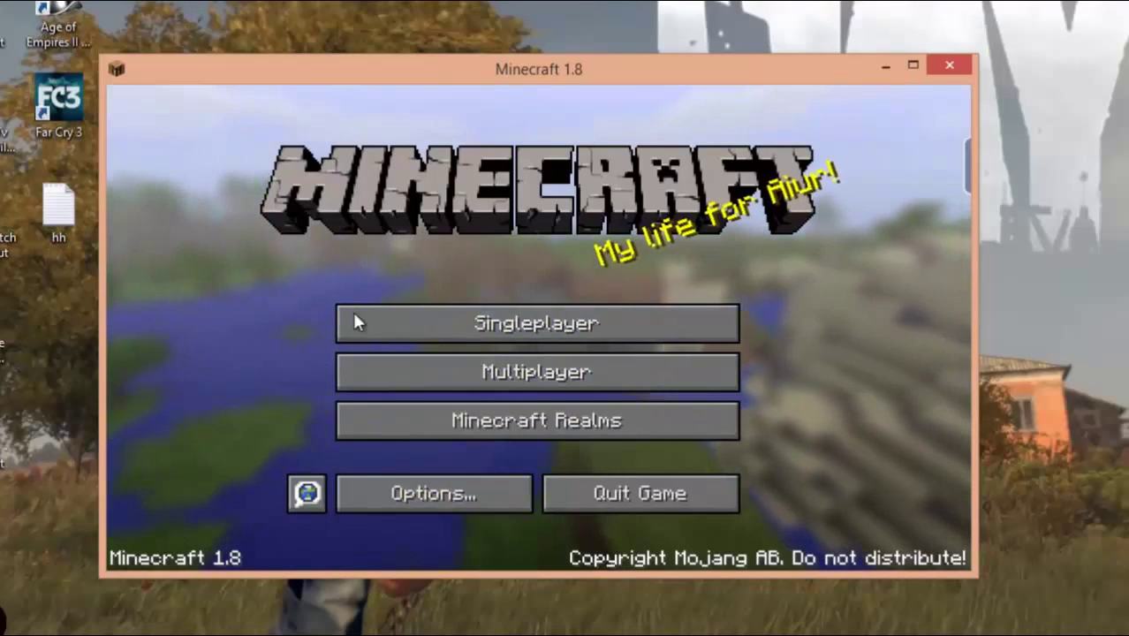
- Create a new singleplayer world with the game mode set to Creative
{"action": "left_click", "coordinate": [479, 322]}
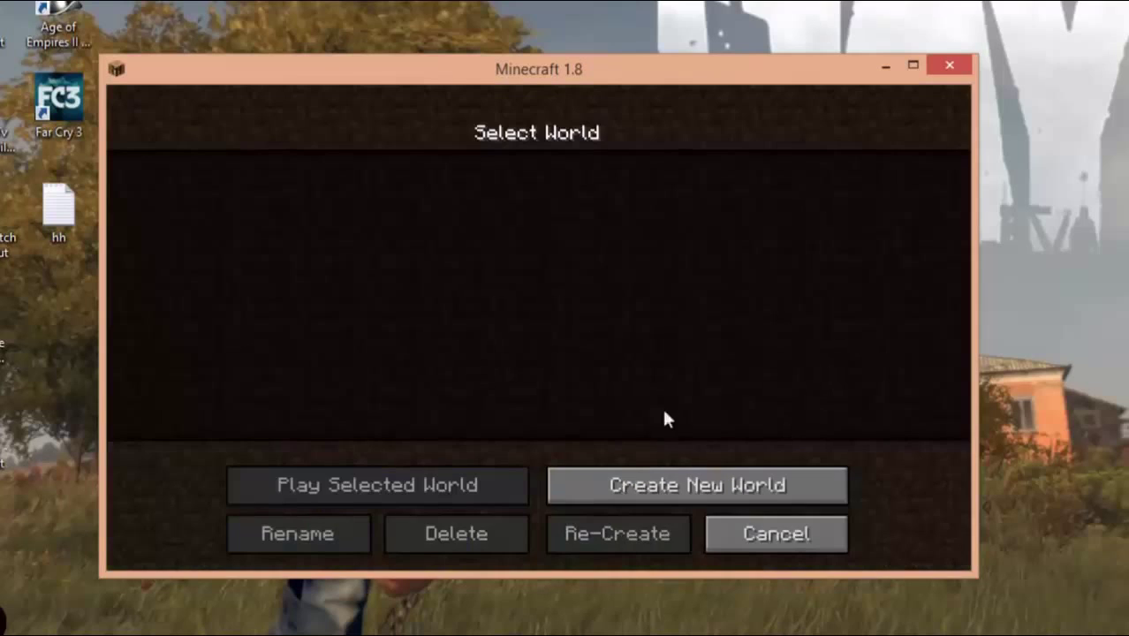
{"action": "left_click", "coordinate": [676, 482]}
{"action": "left_click", "coordinate": [506, 340]}
{"action": "left_click", "coordinate": [503, 348]}
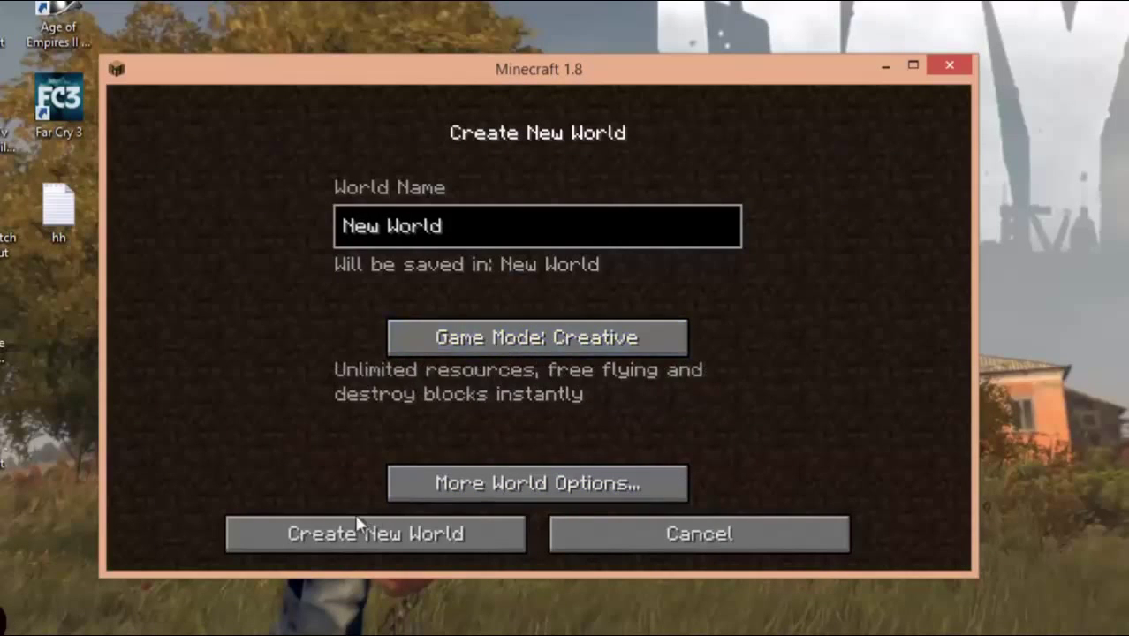
{"action": "left_click", "coordinate": [361, 530]}
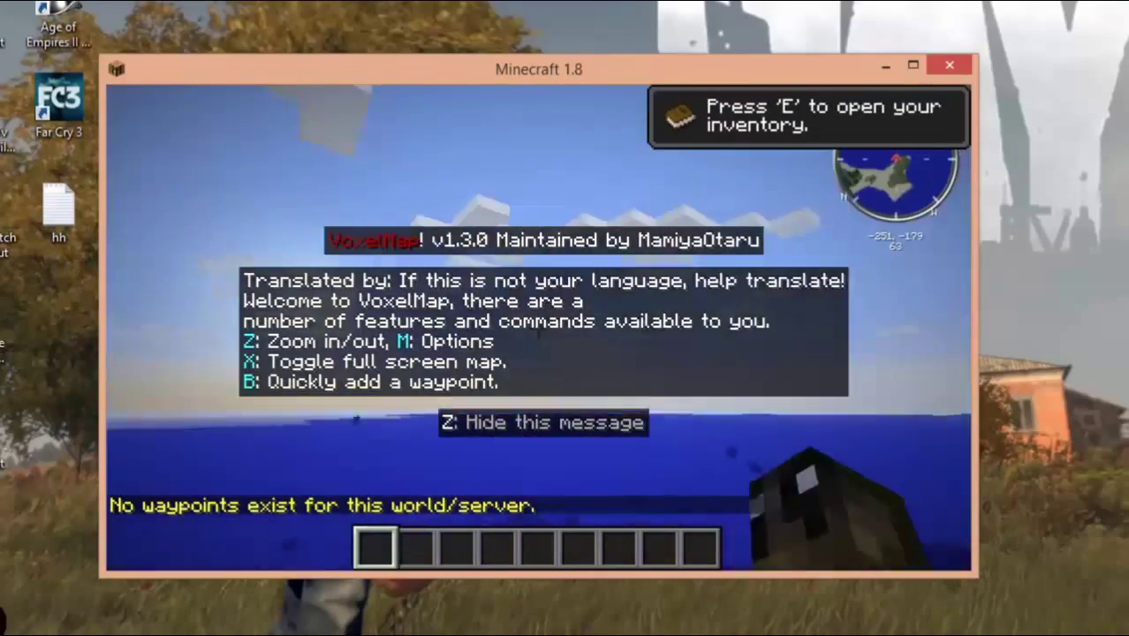
- Hide the VoxelMap welcome message and walk along the dirt cliff by the water to the sugar cane
{"action": "key", "text": "z"}
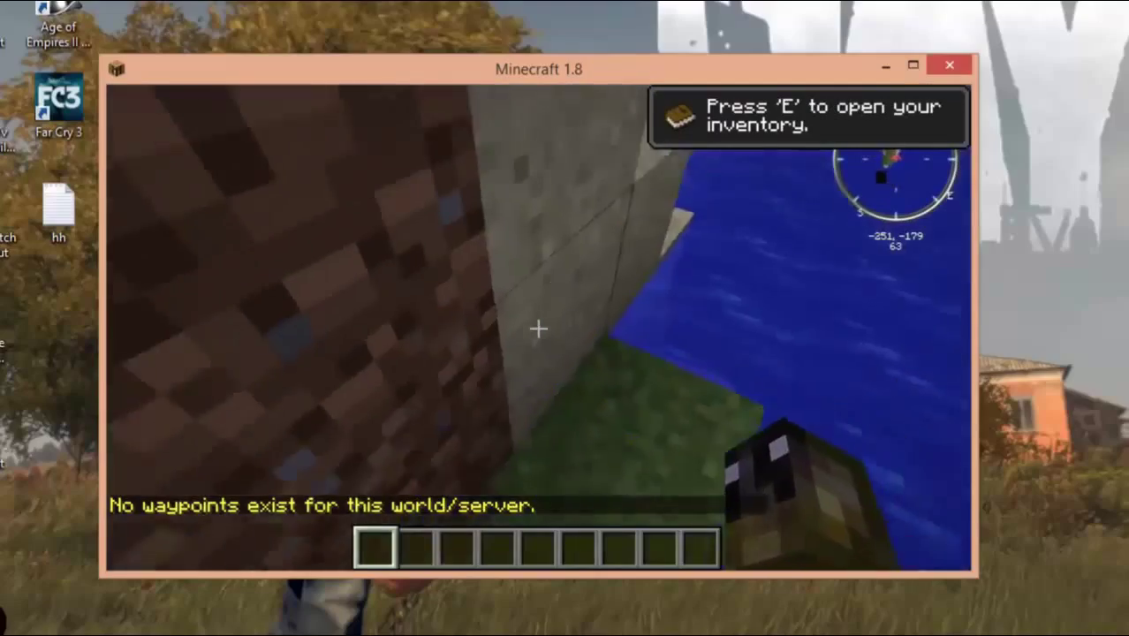
{"action": "key", "text": "w"}
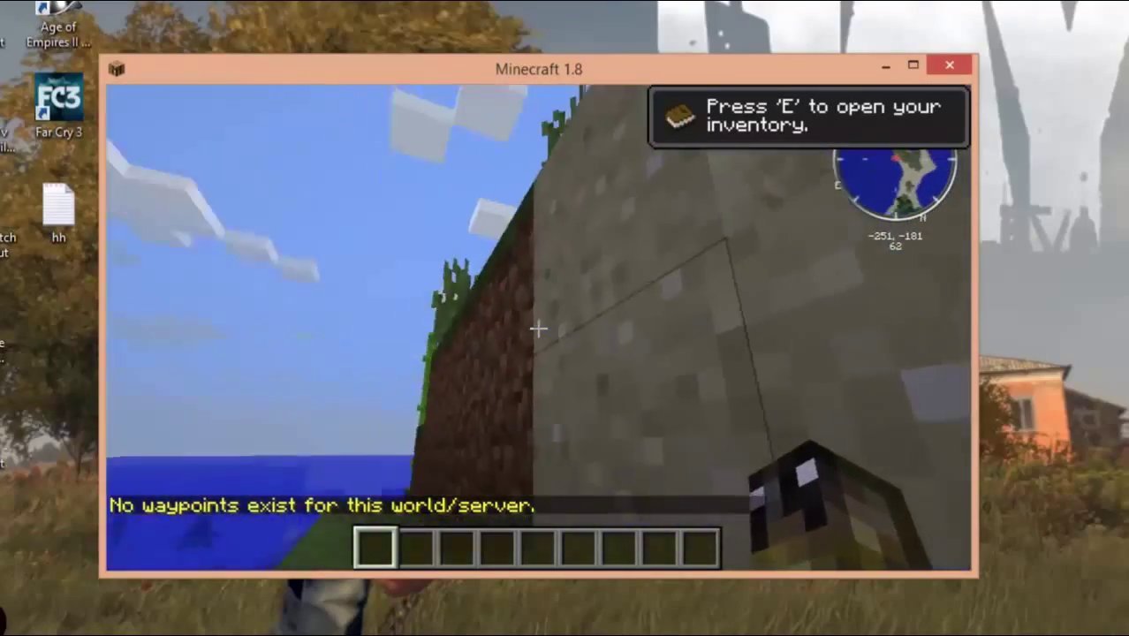
{"action": "key", "text": "w"}
{"action": "key", "text": "space"}
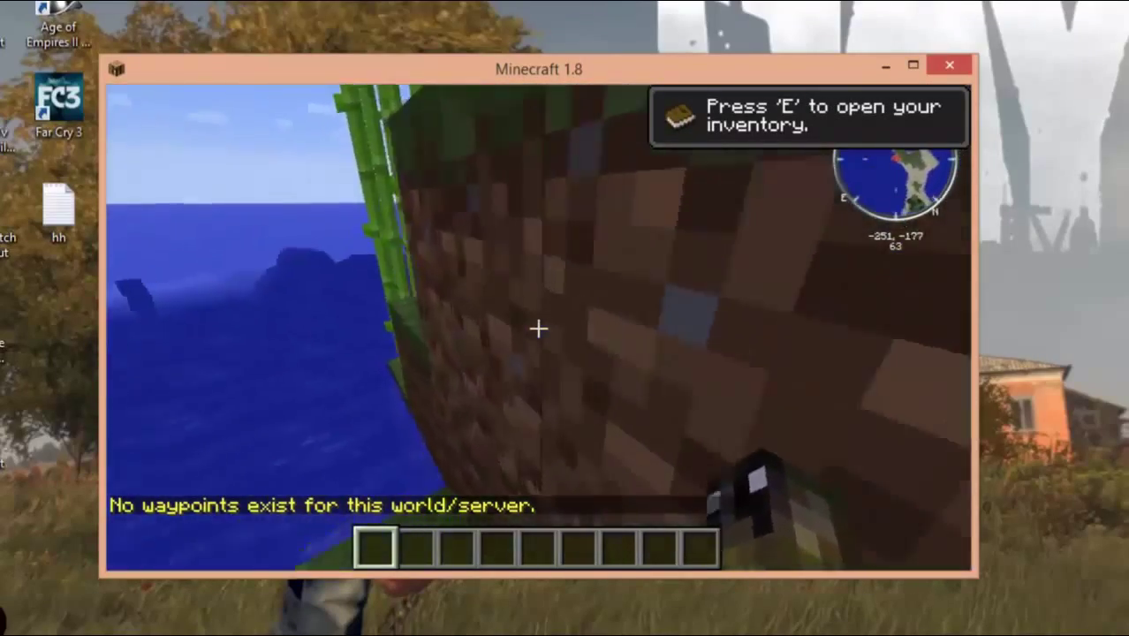
{"action": "key", "text": "w"}
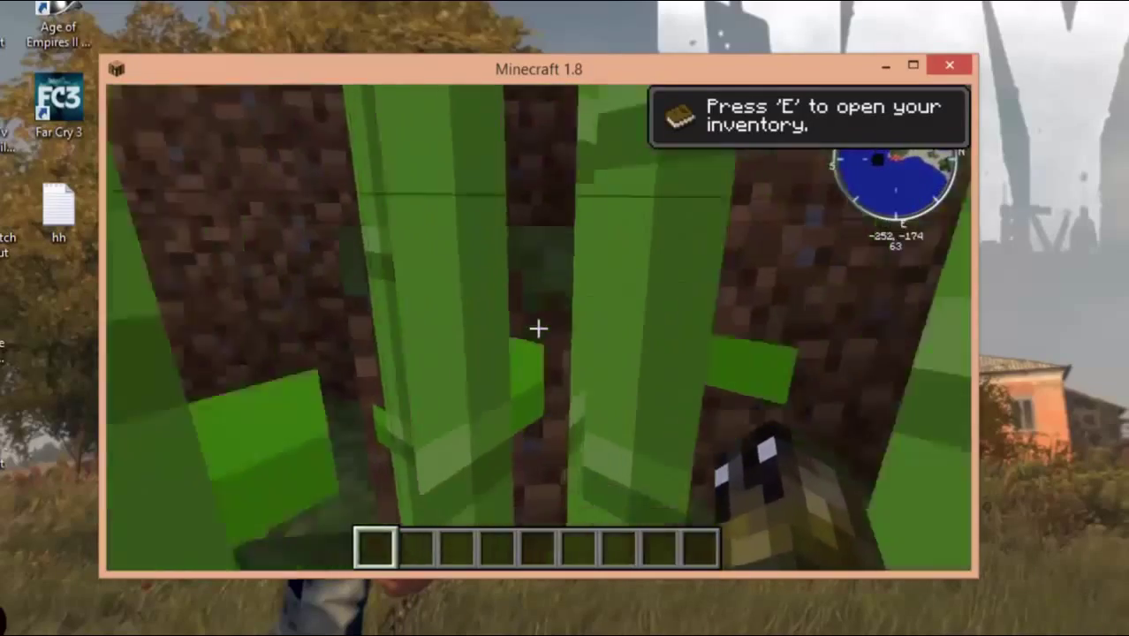
- Open and close the inventory, and move up the dirt cliff beside the sugar cane
{"action": "key", "text": "e"}
{"action": "key", "text": "e"}
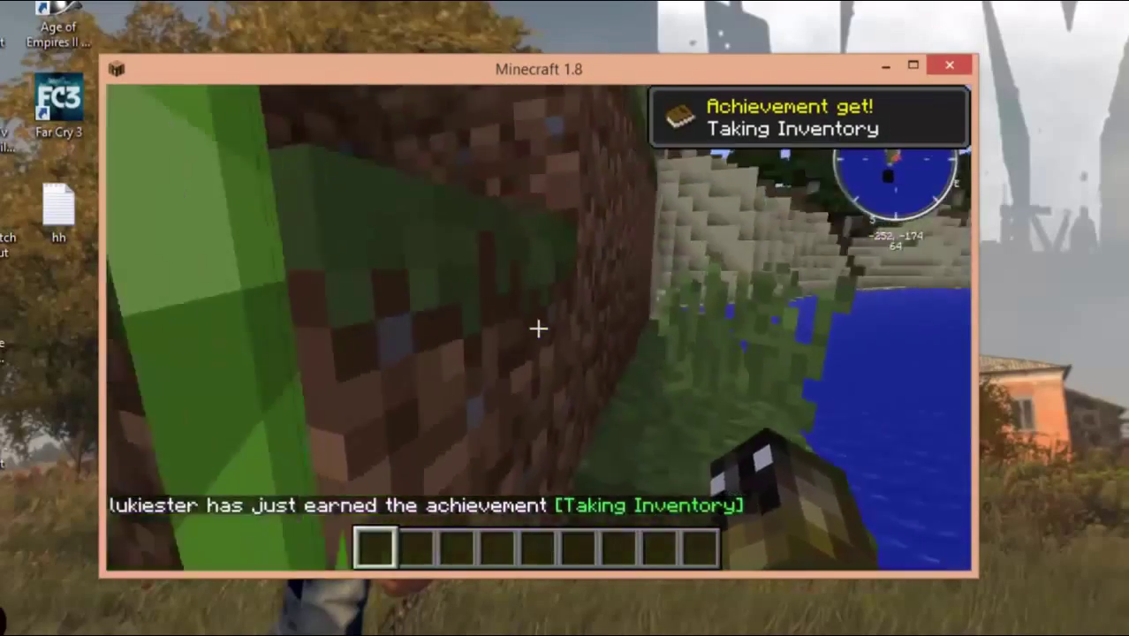
{"action": "key", "text": "w"}
{"action": "key", "text": "space"}
{"action": "key", "text": "space"}
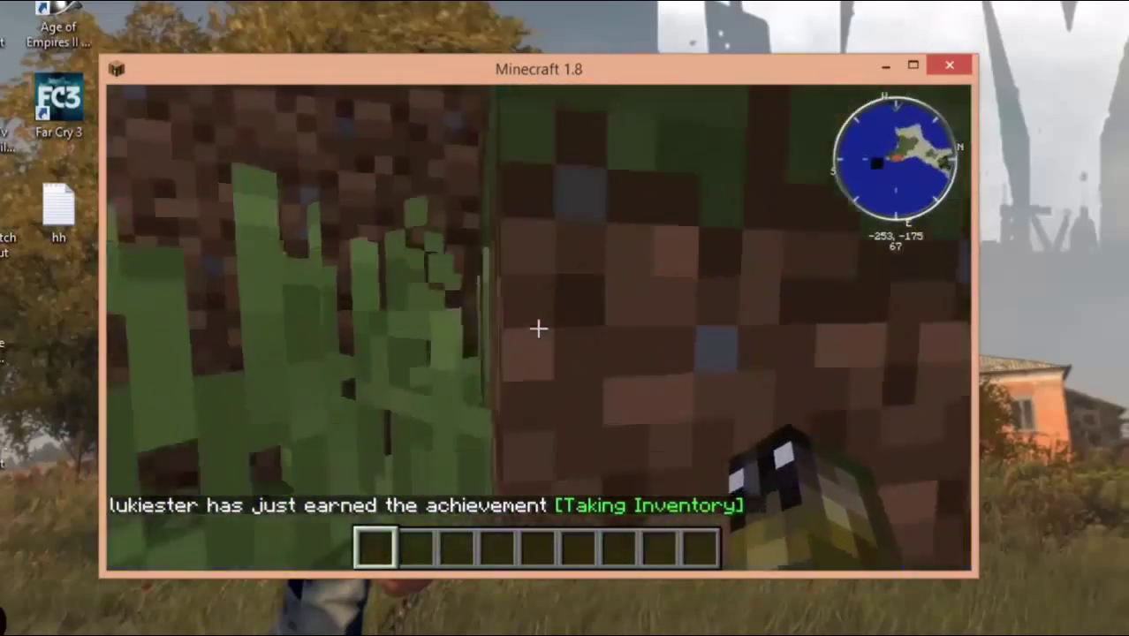
- Open the Minimap Options screen
{"action": "key", "text": "m"}
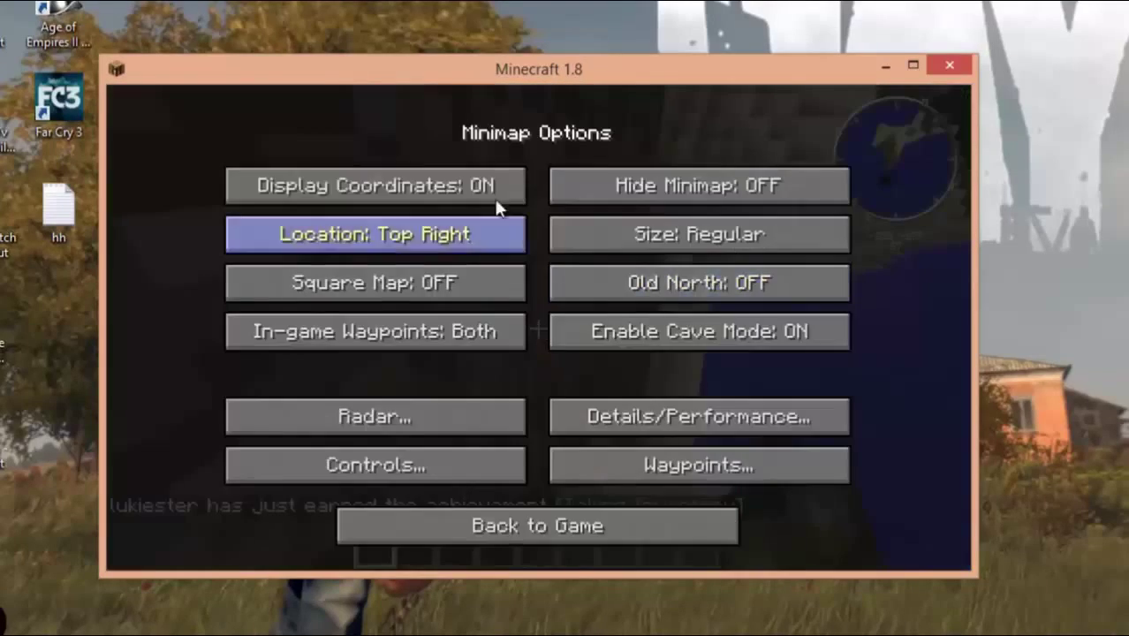